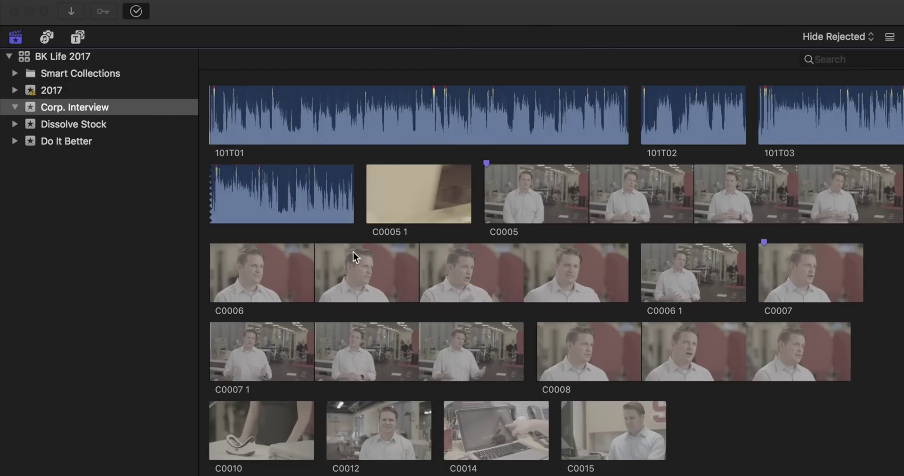
# Create a SYNC ME keyword collection in the Corp. Interview event
pyautogui.rightClick(97, 110)
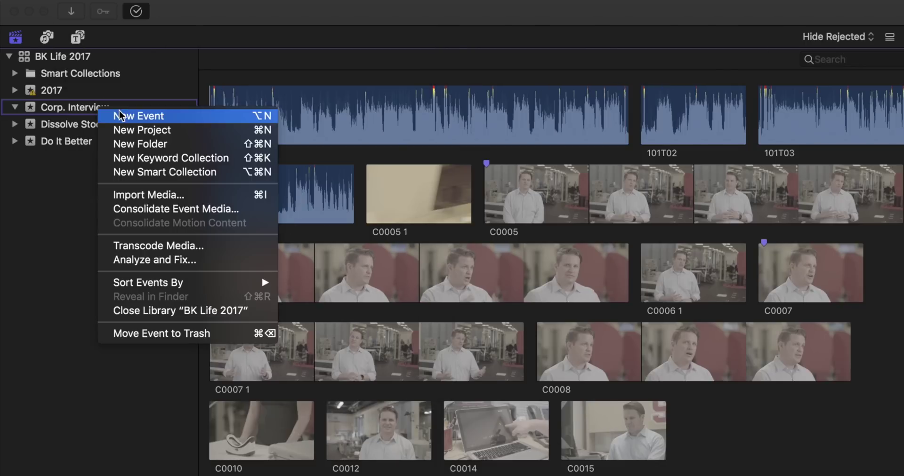
pyautogui.click(168, 161)
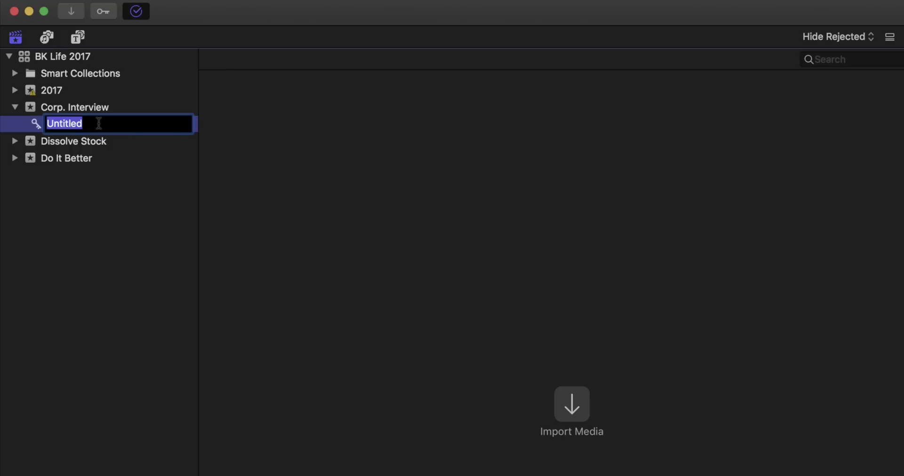
pyautogui.write('SYNC ME')
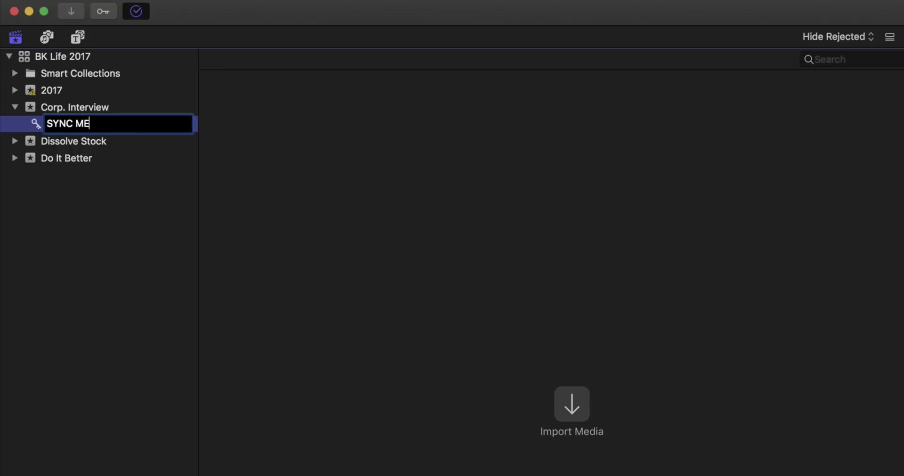
pyautogui.press('Return')
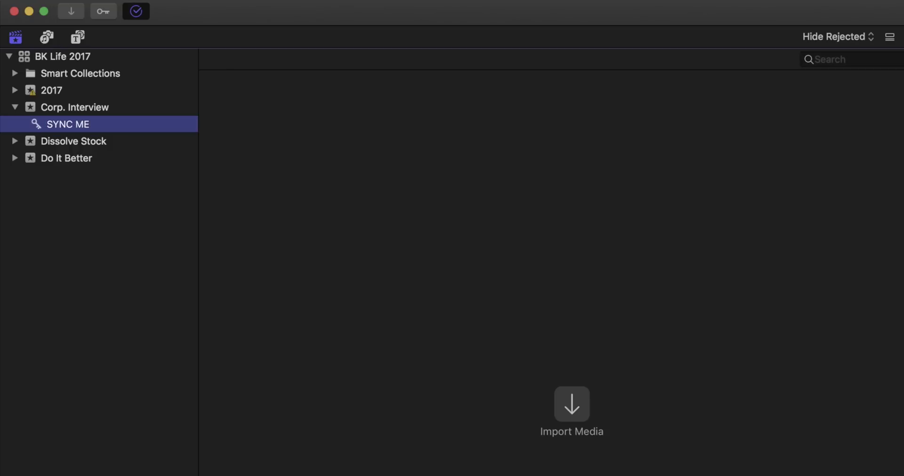
# Tag clips C0005–C0008 and audio 101T01–101T03 with SYNC ME, then view that collection
pyautogui.click(102, 109)
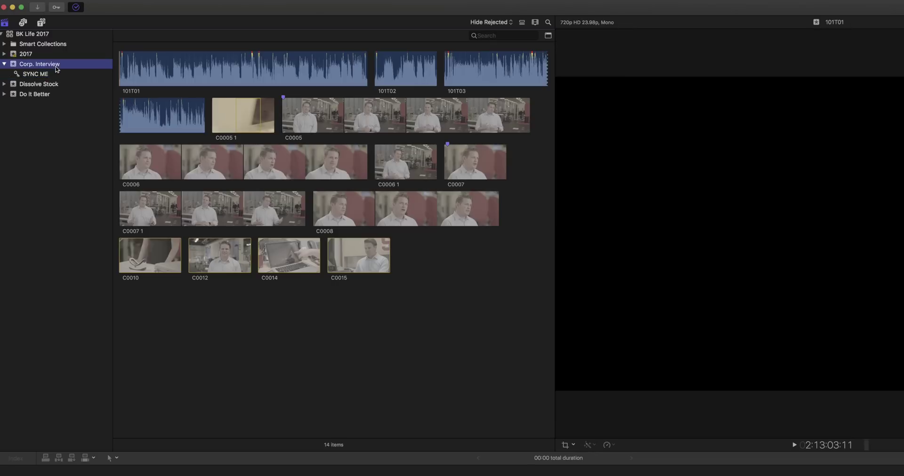
pyautogui.click(333, 107)
pyautogui.moveTo(370, 113); pyautogui.dragTo(43, 75)
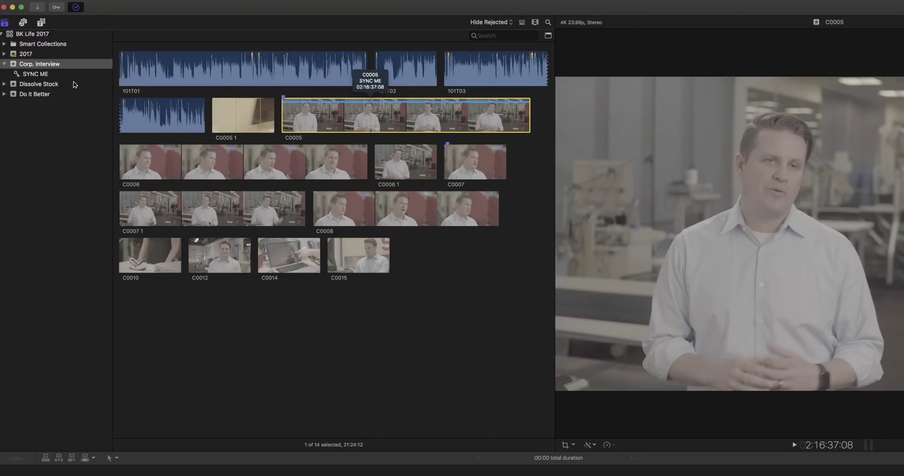
pyautogui.moveTo(329, 139); pyautogui.dragTo(466, 186)
pyautogui.moveTo(525, 206); pyautogui.dragTo(178, 208)
pyautogui.keyDown('super'); pyautogui.click(177, 80); pyautogui.keyUp('super')
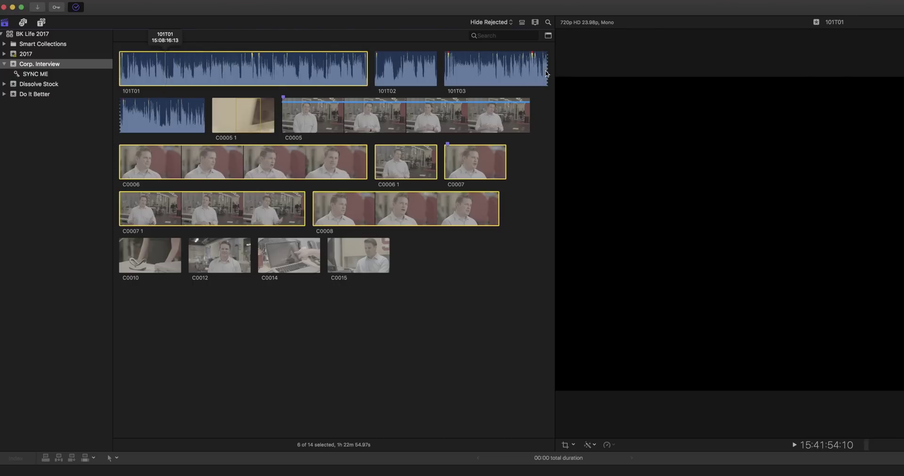
pyautogui.keyDown('super'); pyautogui.click(541, 71); pyautogui.keyUp('super')
pyautogui.keyDown('super'); pyautogui.click(405, 70); pyautogui.keyUp('super')
pyautogui.moveTo(235, 70); pyautogui.dragTo(37, 73)
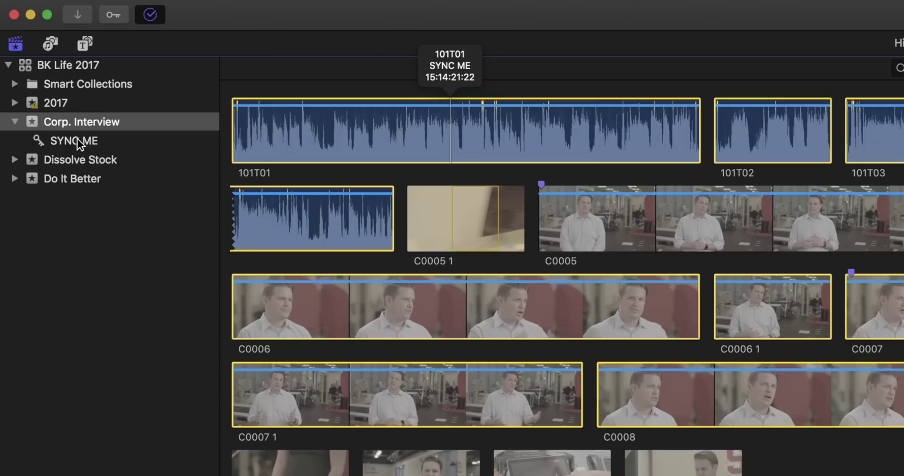
pyautogui.click(52, 143)
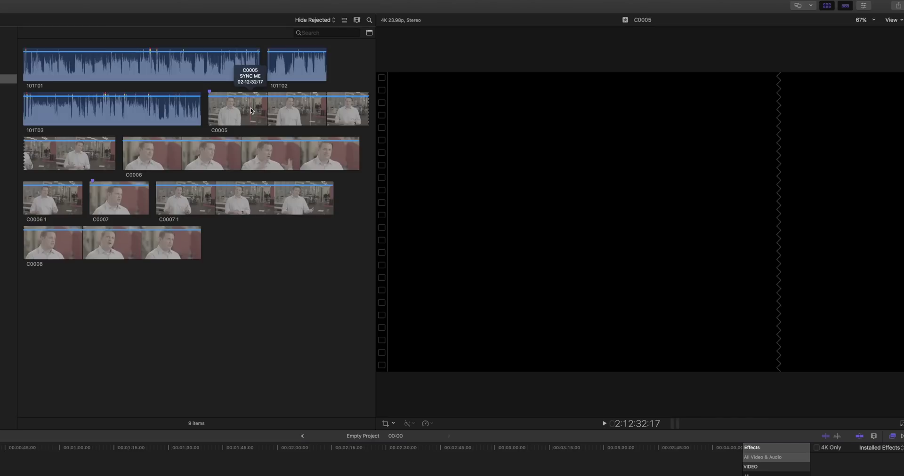
pyautogui.click(250, 111)
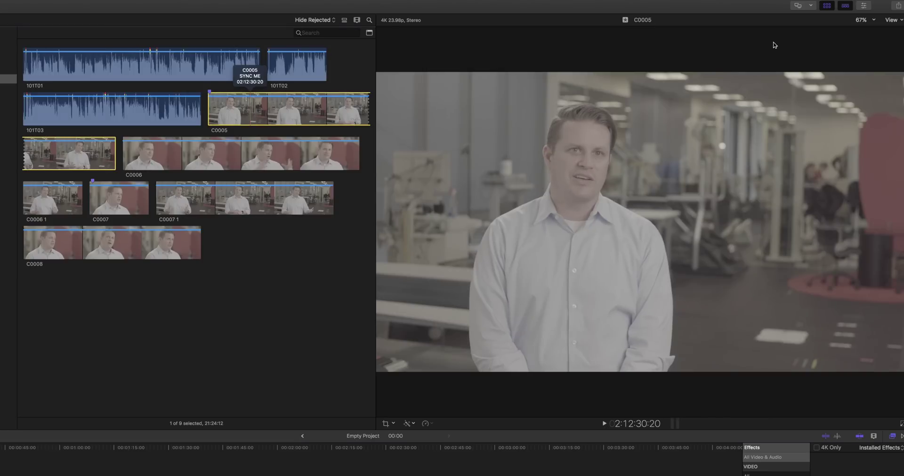
# Set clip C0005's camera name to WIDE in the Inspector's Info pane
pyautogui.click(865, 5)
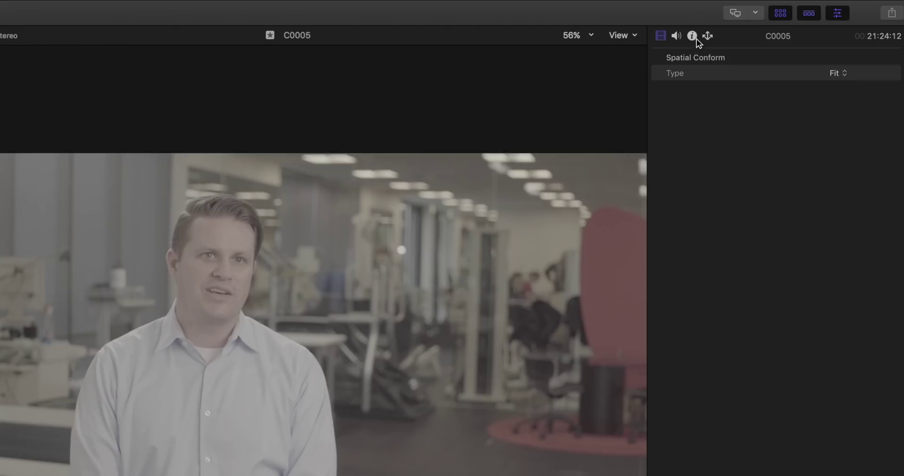
pyautogui.click(692, 37)
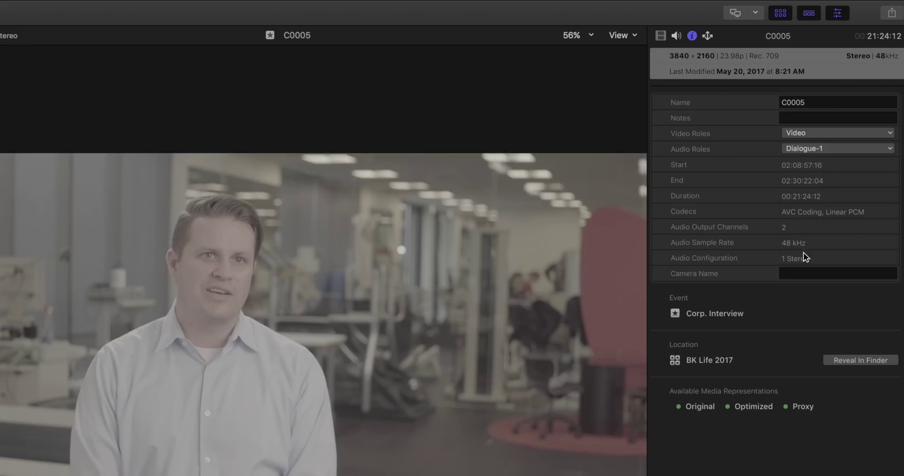
pyautogui.click(805, 272)
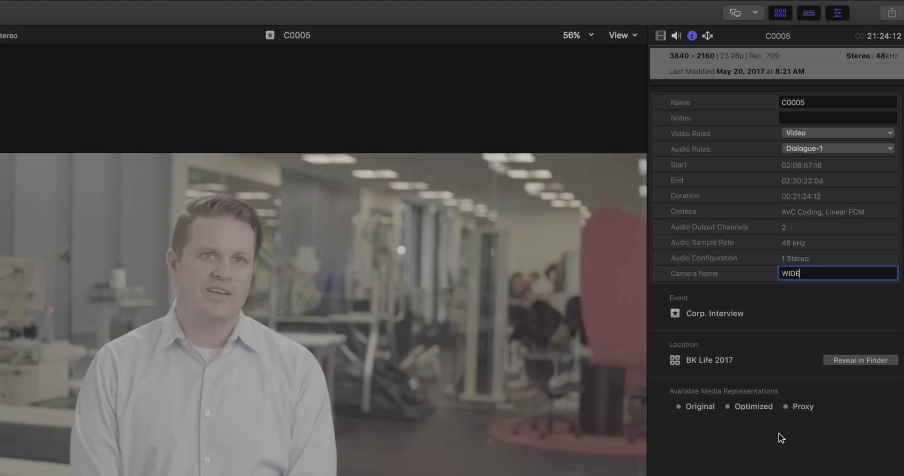
pyautogui.press('Return')
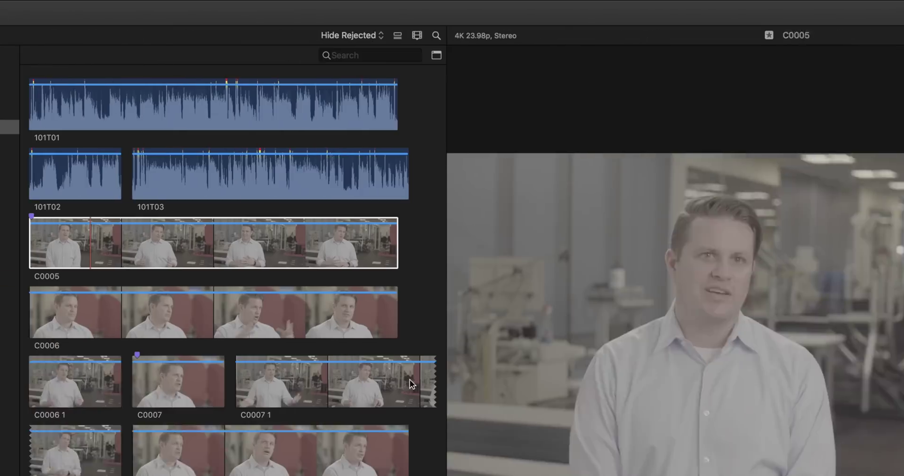
# Delete the AUDIO camera name from audio clip 101T03
pyautogui.click(614, 379)
pyautogui.keyDown('super'); pyautogui.click(302, 404); pyautogui.keyUp('super')
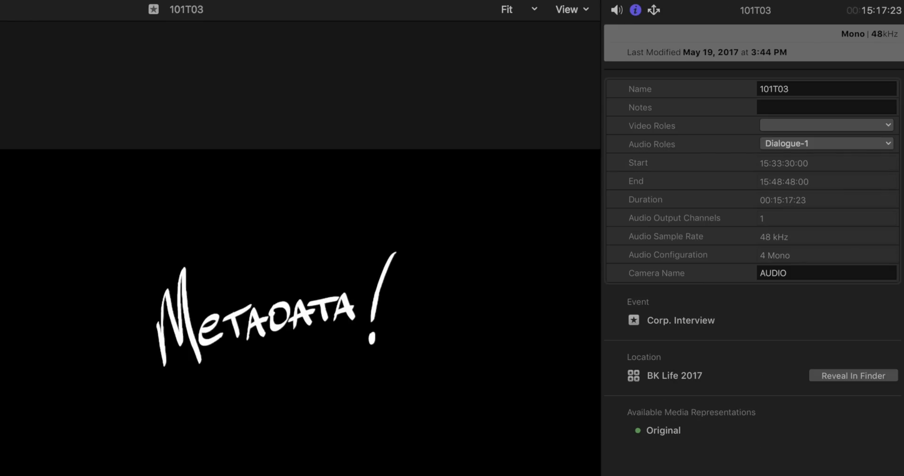
pyautogui.click(813, 267)
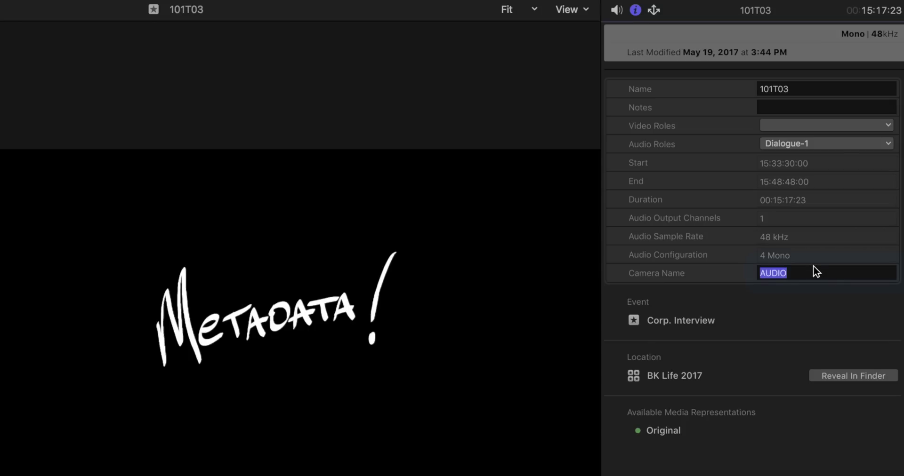
pyautogui.press('BackSpace')
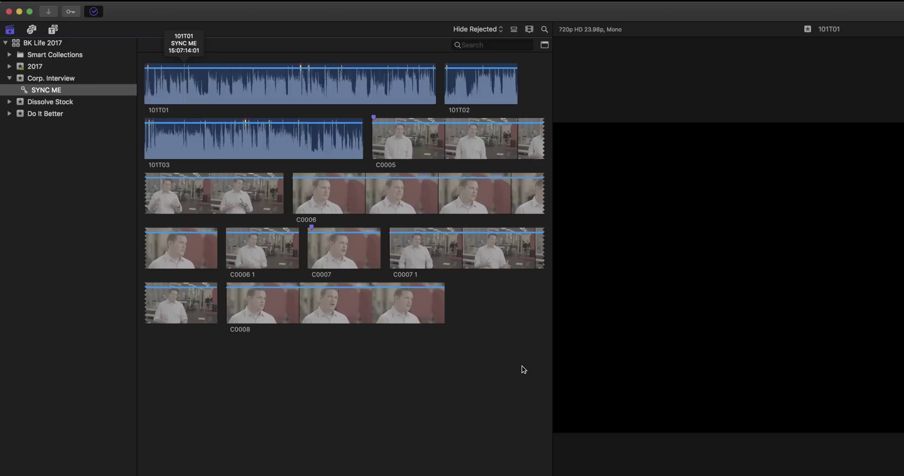
# Make multicam 'Scott Interview MC' from all SYNC ME clips: timecode 00:00:00:00, Camera Name assembly, Content Created ordering
pyautogui.moveTo(521, 365); pyautogui.dragTo(183, 85)
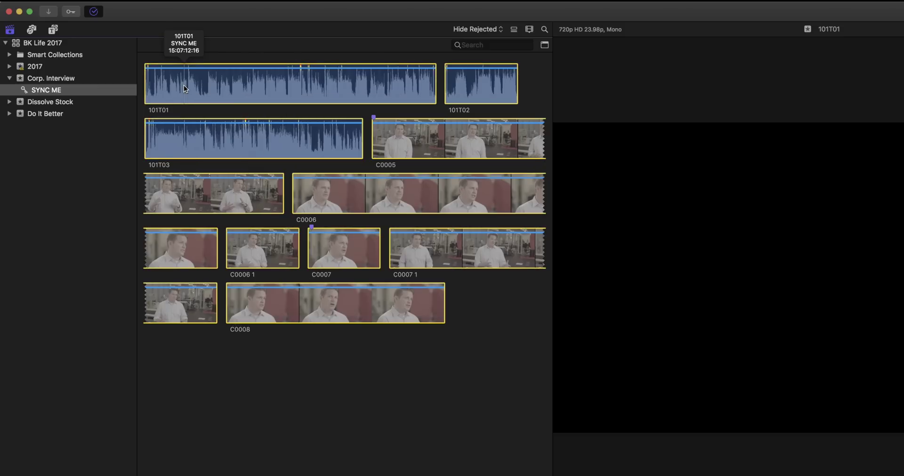
pyautogui.rightClick(220, 88)
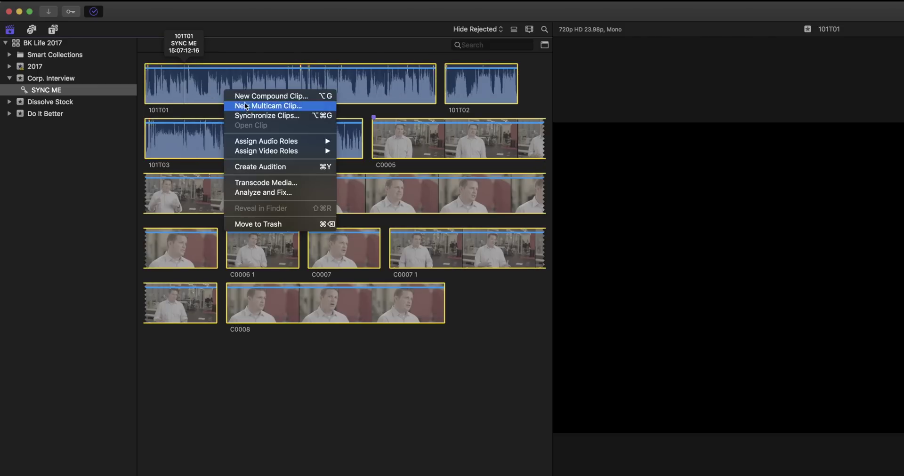
pyautogui.click(297, 107)
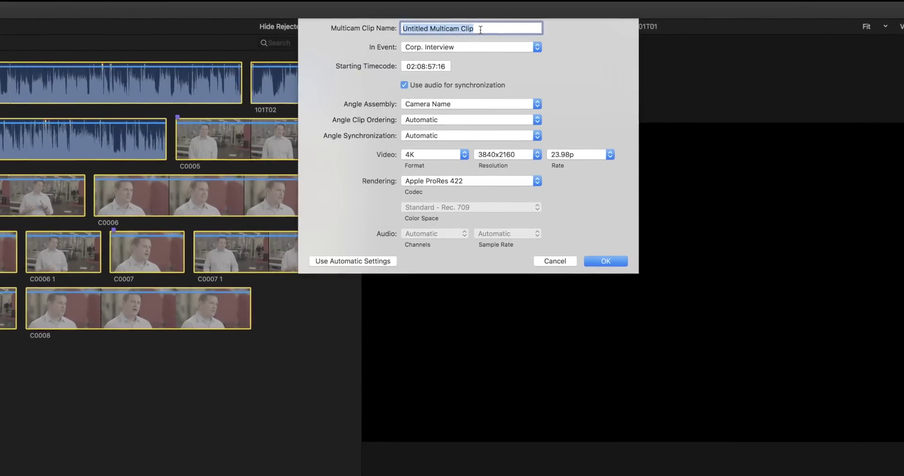
pyautogui.write('Scott Interview')
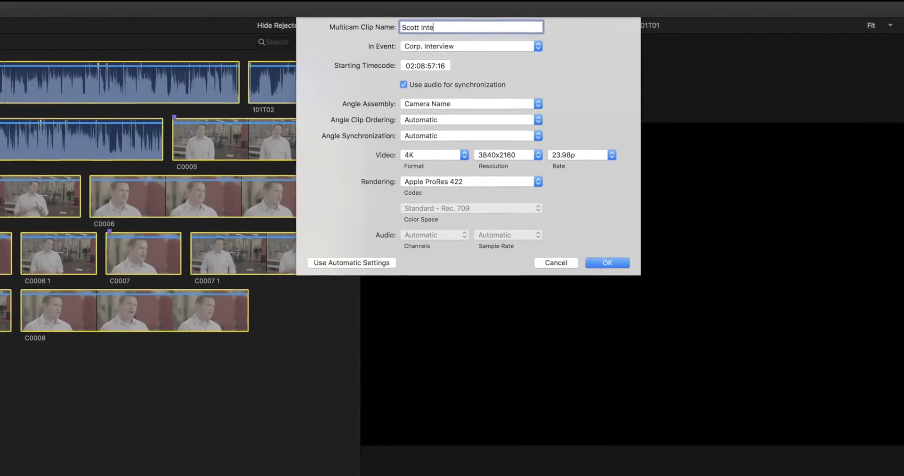
pyautogui.write(' MC')
pyautogui.press('Tab')
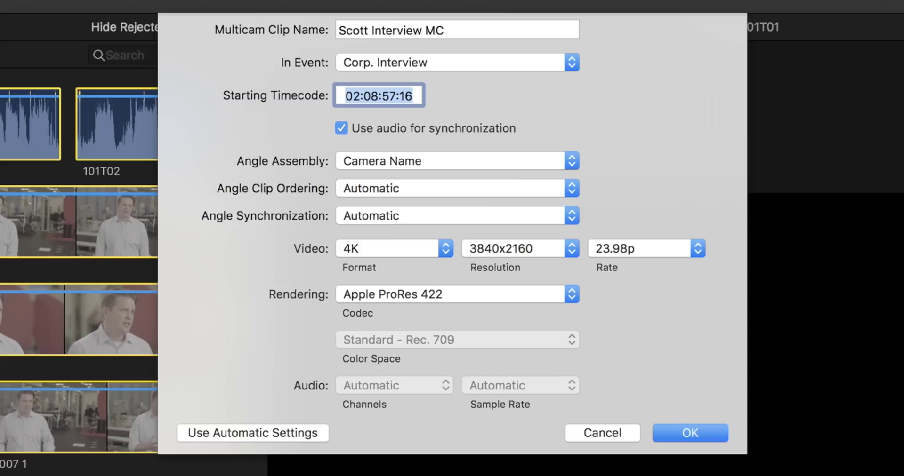
pyautogui.write('00000000')
pyautogui.press('Tab')
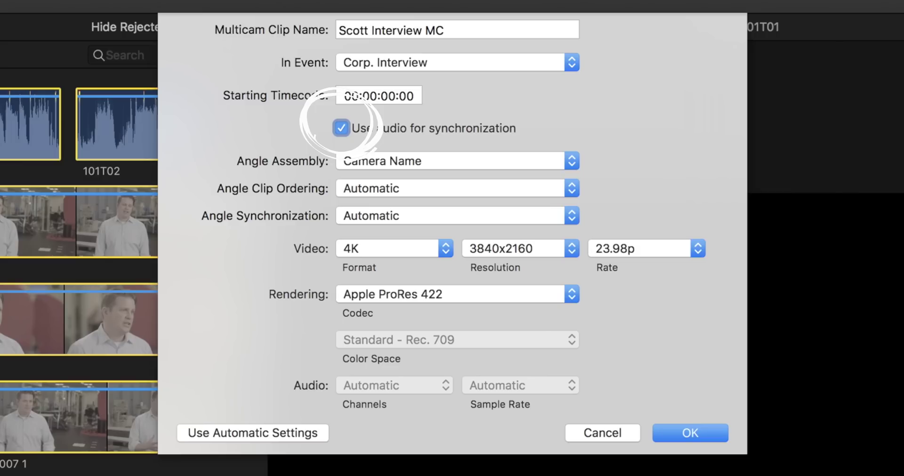
pyautogui.click(543, 160)
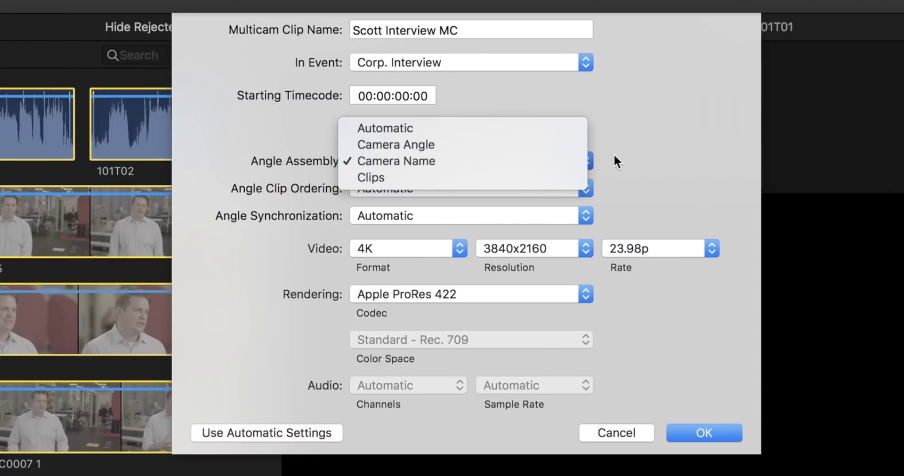
pyautogui.click(612, 156)
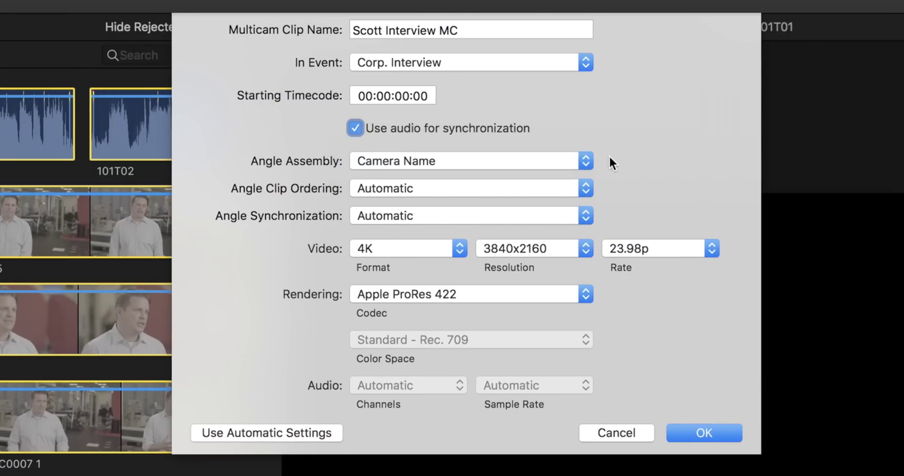
pyautogui.click(454, 192)
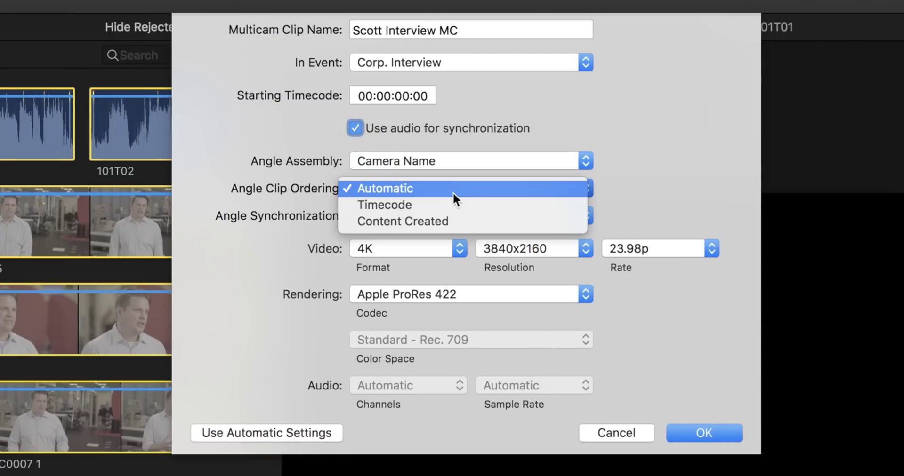
pyautogui.click(450, 221)
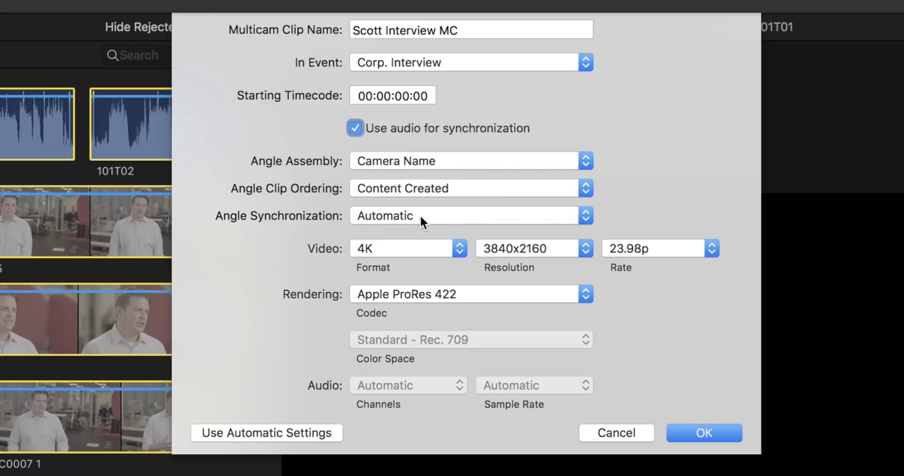
pyautogui.click(690, 432)
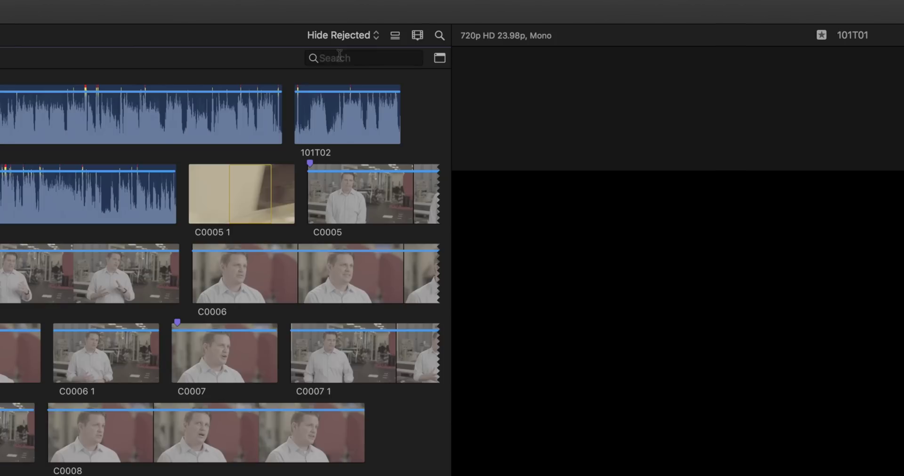
# Search for MC, open Scott Interview MC in the angle editor, and view its AUDIO angle
pyautogui.click(326, 29)
pyautogui.write('MC')
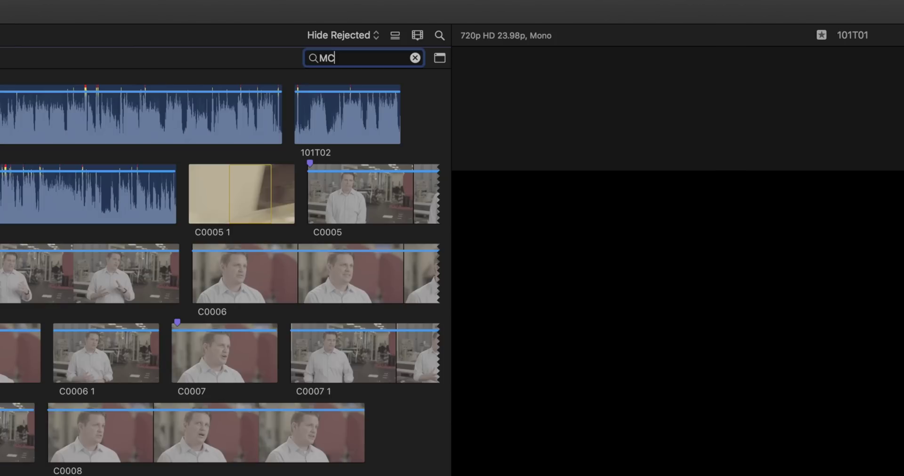
pyautogui.doubleClick(188, 117)
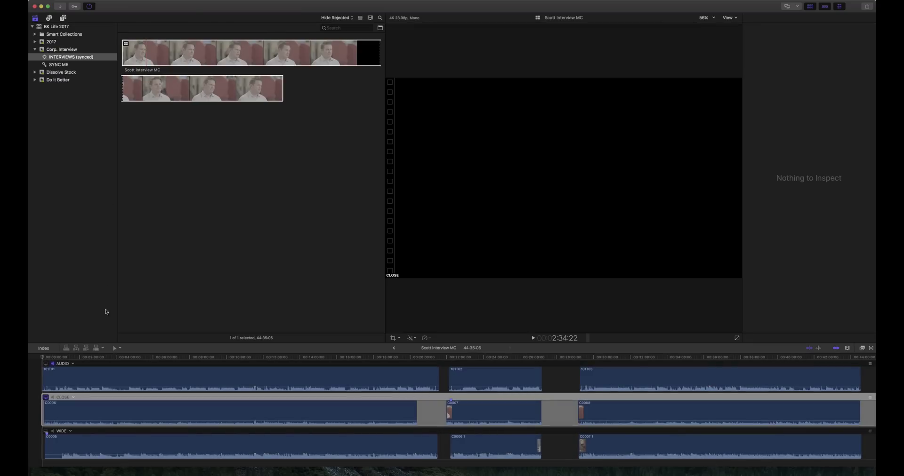
pyautogui.click(52, 368)
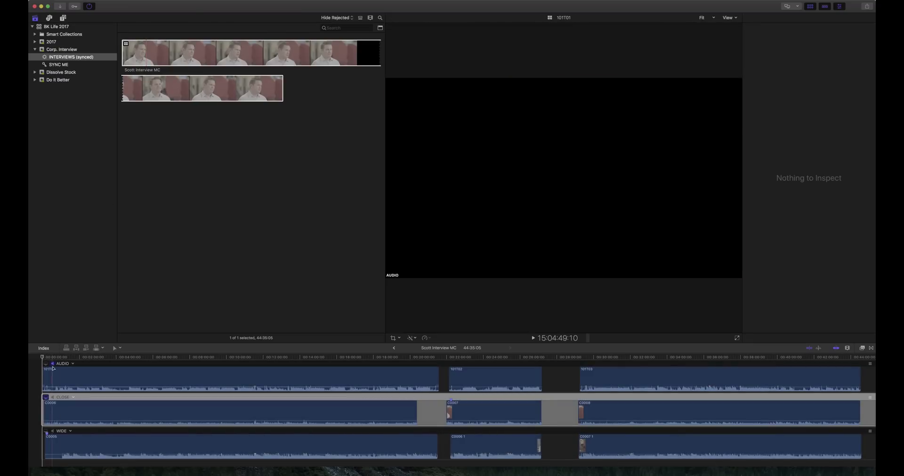
pyautogui.click(61, 400)
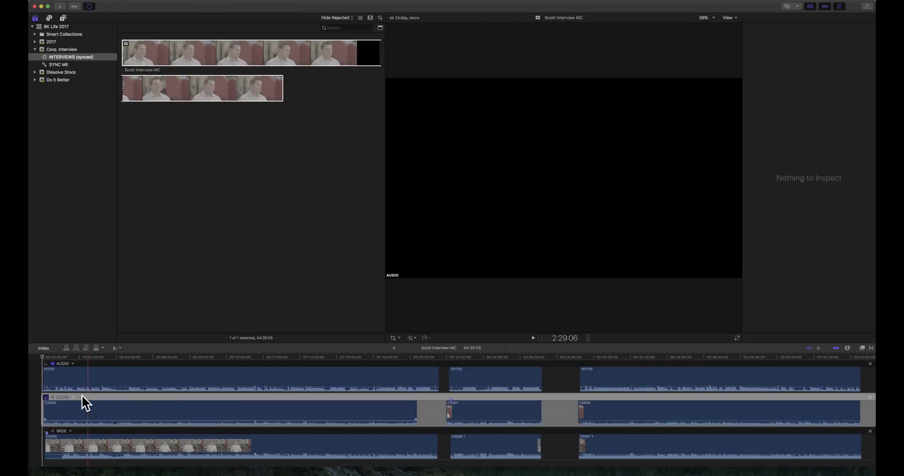
# Move the AUDIO angle below WIDE, monitor CLOSE, and trim C0005 to end with CLOSE
pyautogui.click(53, 381)
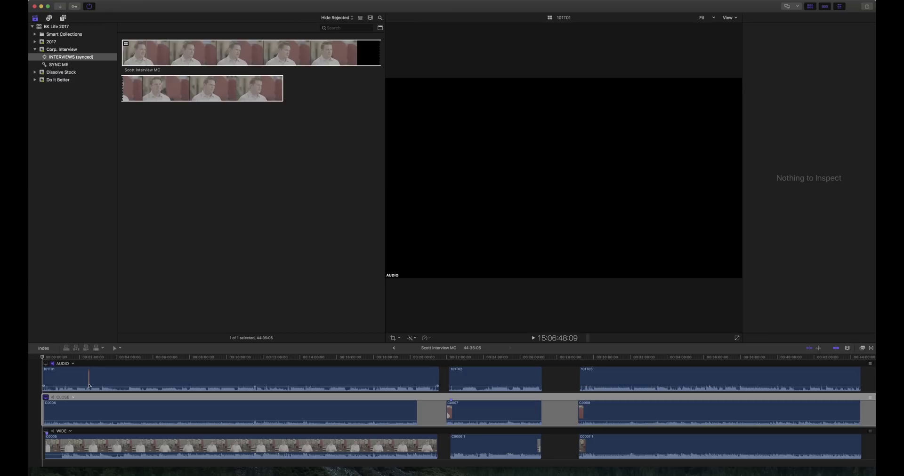
pyautogui.moveTo(89, 386); pyautogui.dragTo(75, 386)
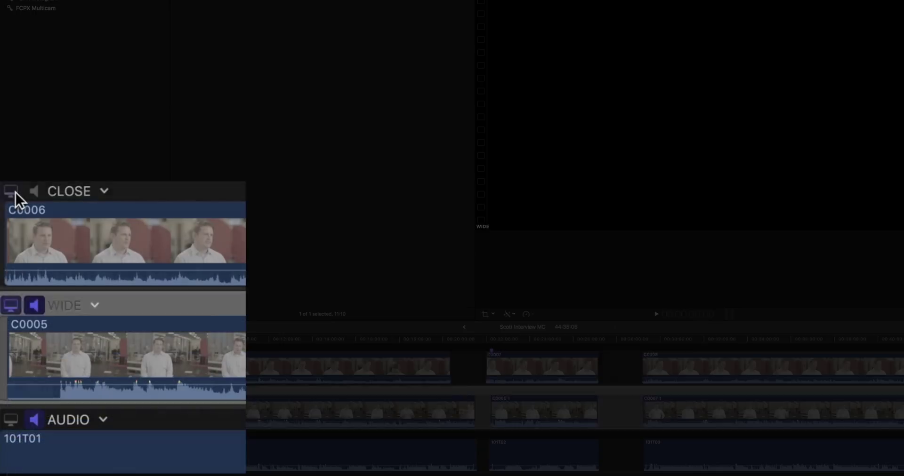
pyautogui.click(12, 348)
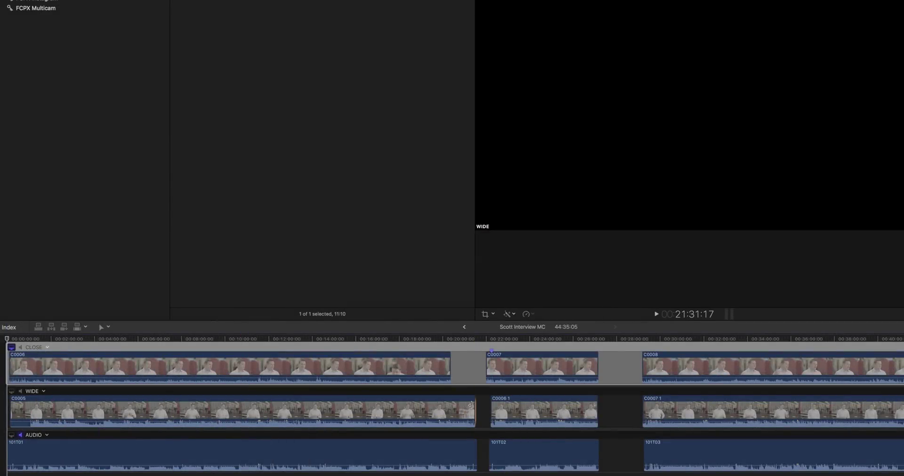
pyautogui.moveTo(474, 407); pyautogui.dragTo(449, 408)
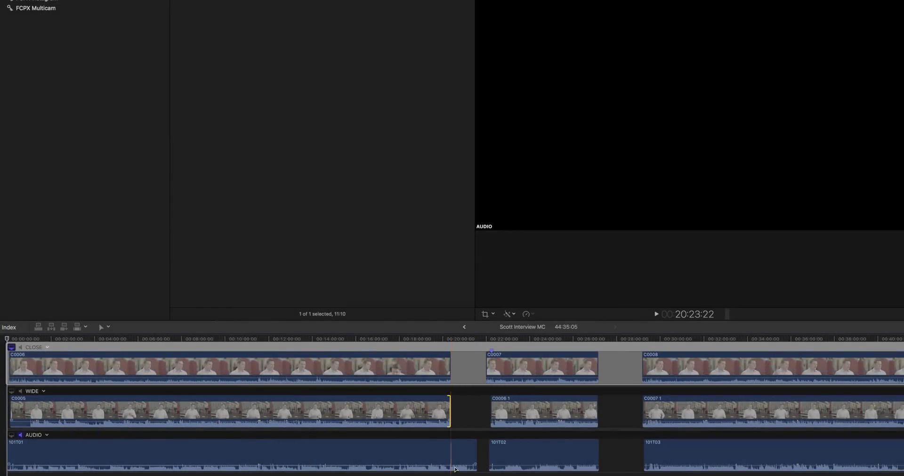
# Blade audio clip 101T01 where the video ends and delete its tail
pyautogui.click(452, 455)
pyautogui.press('a')
pyautogui.click(466, 453)
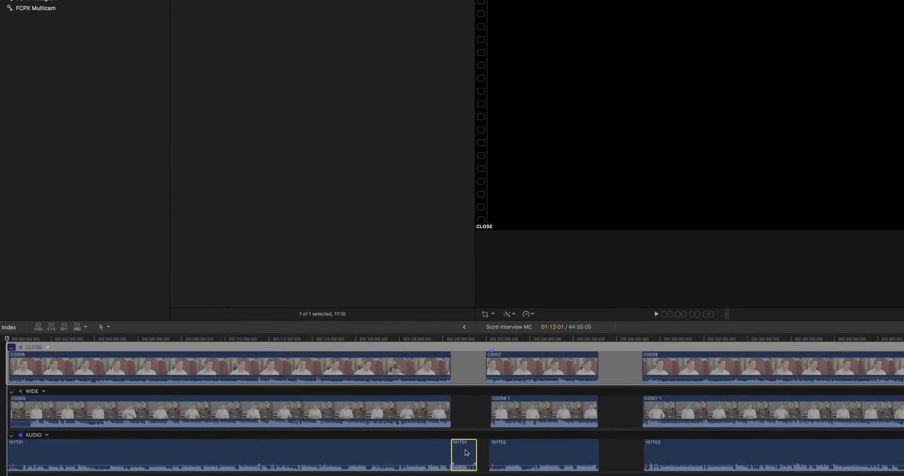
pyautogui.press('Delete')
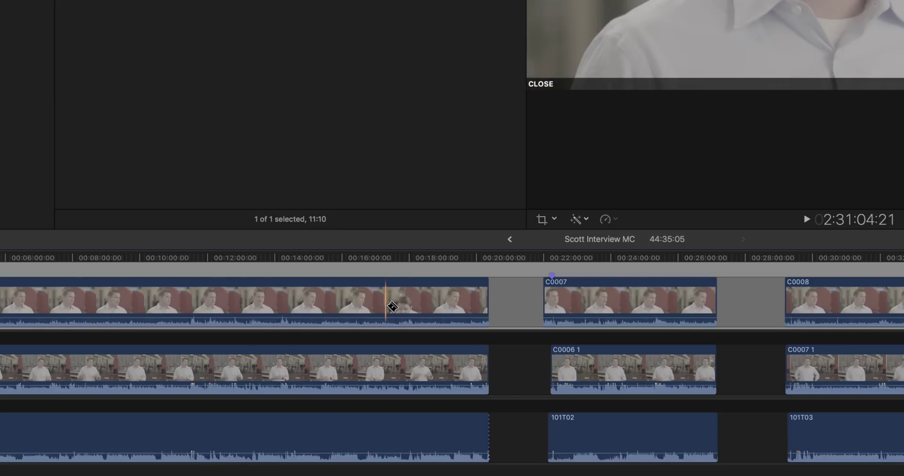
# Cut a short section near 00:18:00 from all three angles, then select the clips after the gap
pyautogui.click(415, 309)
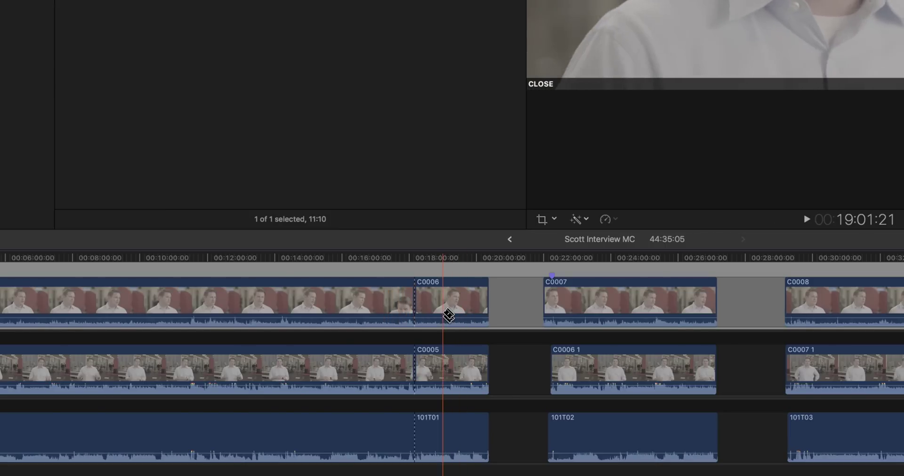
pyautogui.click(442, 309)
pyautogui.click(430, 306)
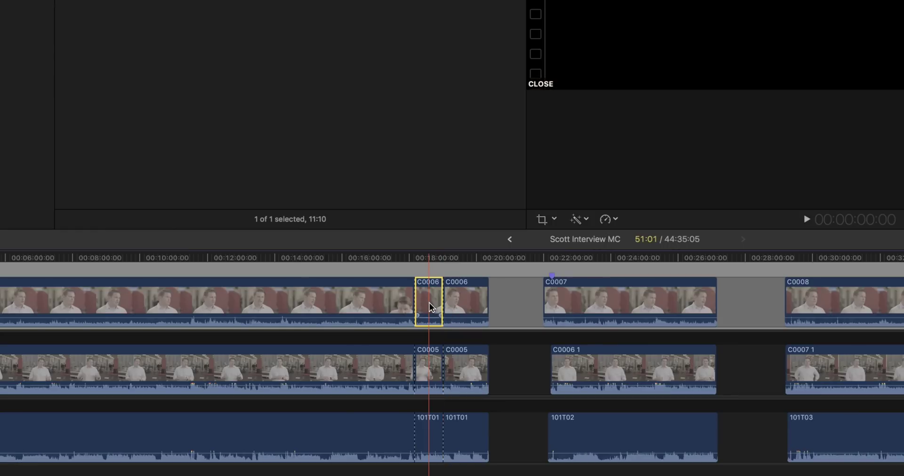
pyautogui.keyDown('super'); pyautogui.click(433, 364); pyautogui.keyUp('super')
pyautogui.press('Delete')
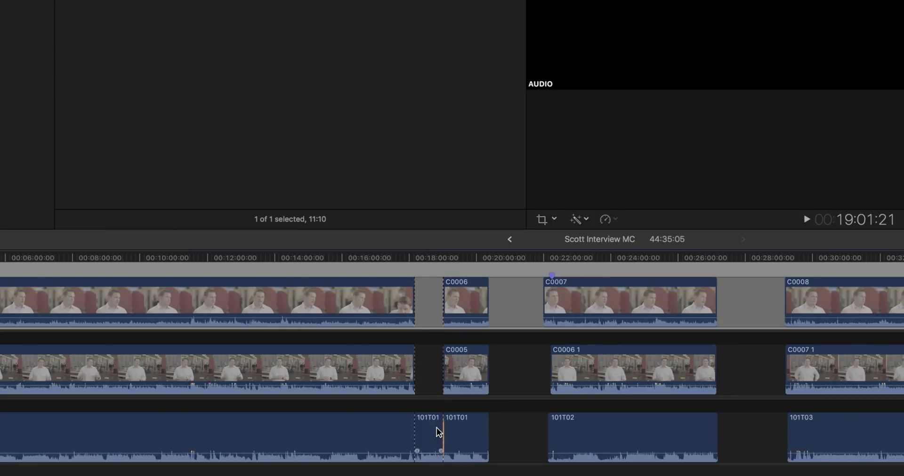
pyautogui.click(435, 429)
pyautogui.press('Delete')
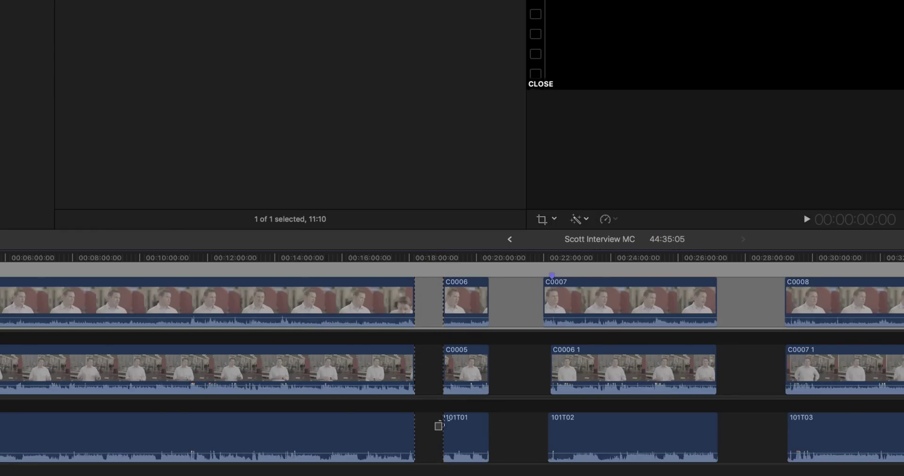
pyautogui.moveTo(435, 429); pyautogui.dragTo(466, 306)
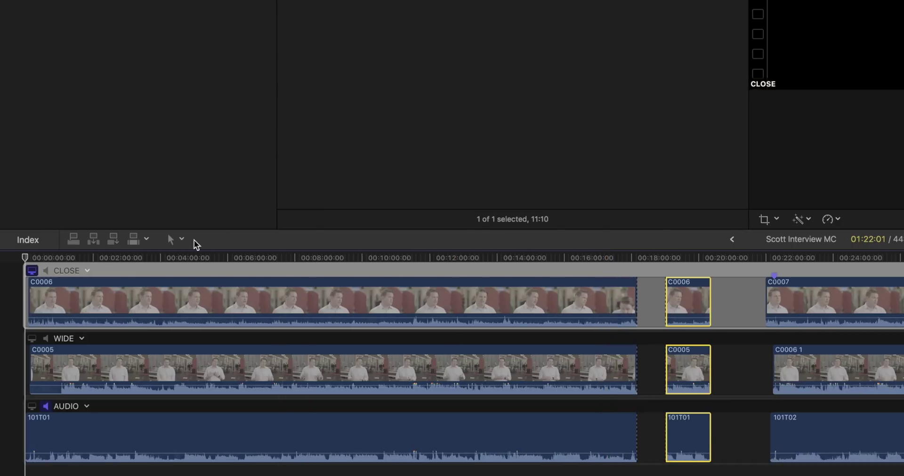
# Close the gaps with the Position tool, sliding C0007 and C0008 left, and play back
pyautogui.click(179, 241)
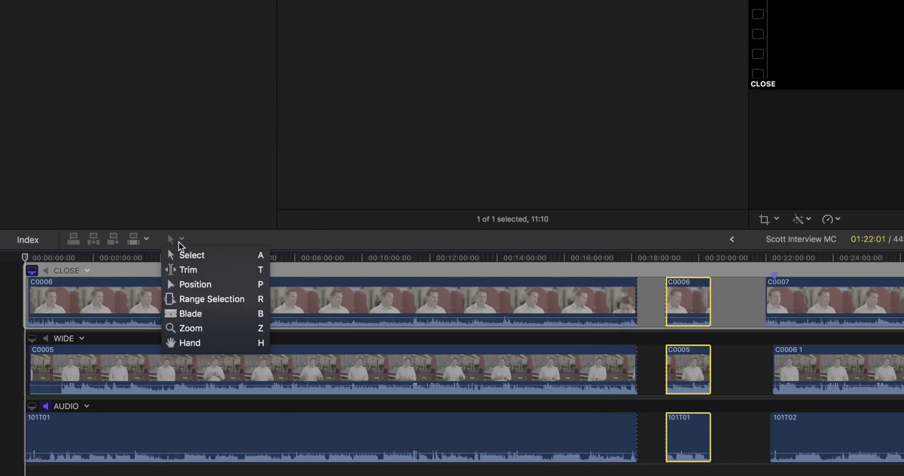
pyautogui.click(225, 285)
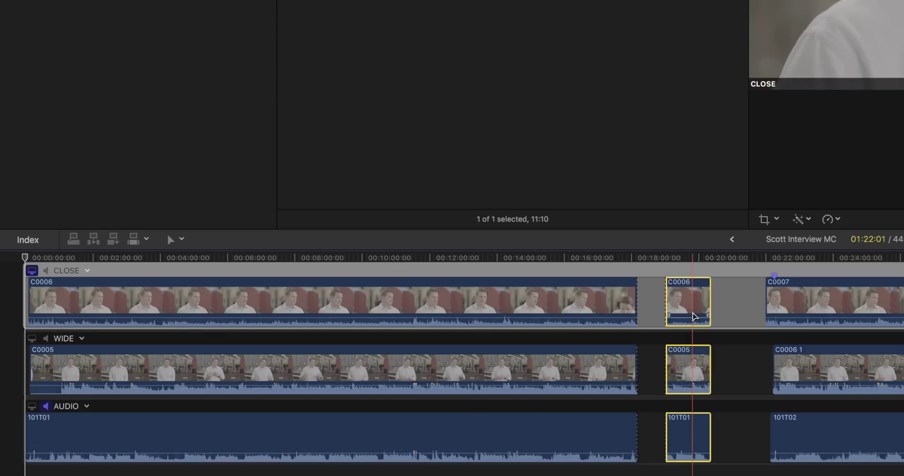
pyautogui.moveTo(690, 316); pyautogui.dragTo(670, 317)
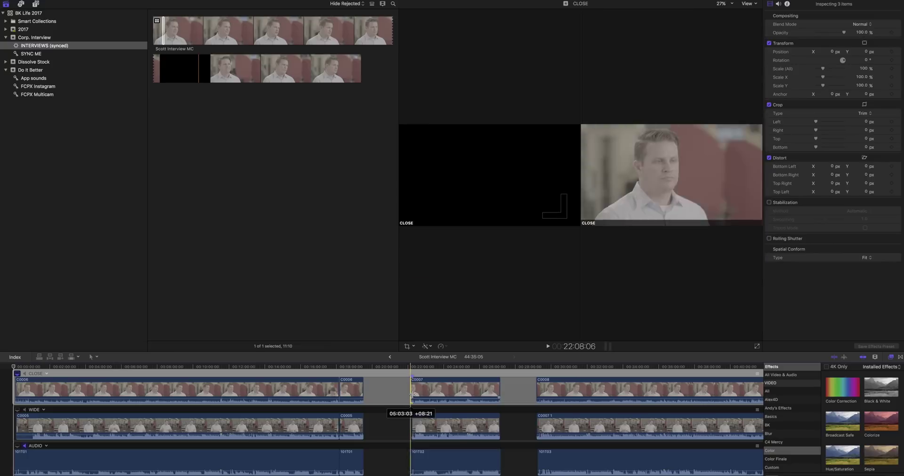
pyautogui.click(815, 299)
pyautogui.moveTo(437, 388); pyautogui.dragTo(390, 389)
pyautogui.moveTo(612, 389); pyautogui.dragTo(491, 394)
pyautogui.press('space')
# Shift the midtones colour of close-shot clip C0006 in the Color Board
pyautogui.click(289, 390)
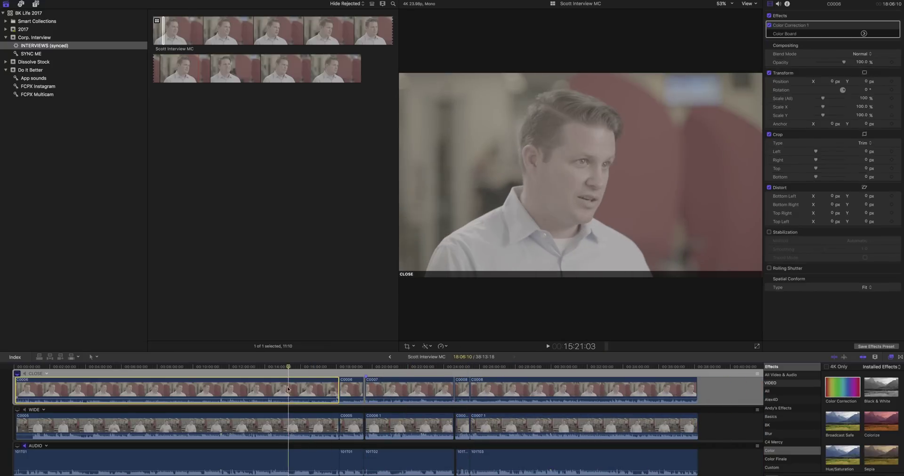
pyautogui.click(871, 14)
pyautogui.click(795, 14)
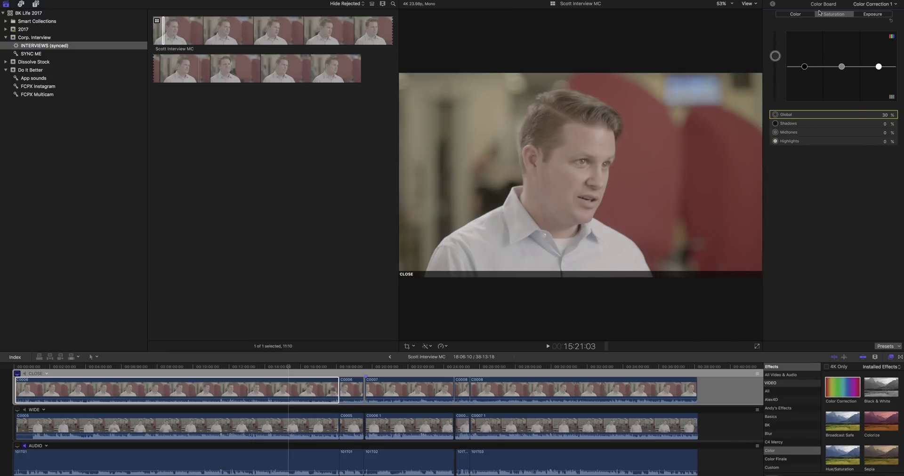
pyautogui.moveTo(846, 67); pyautogui.dragTo(837, 48)
pyautogui.click(872, 14)
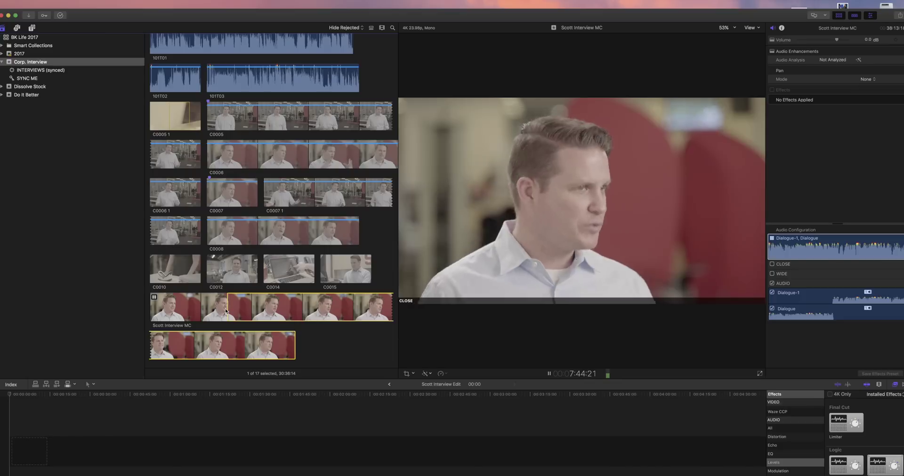
# Append marked ranges of Scott Interview MC to the Scott Interview Edit timeline
pyautogui.click(243, 311)
pyautogui.press('space')
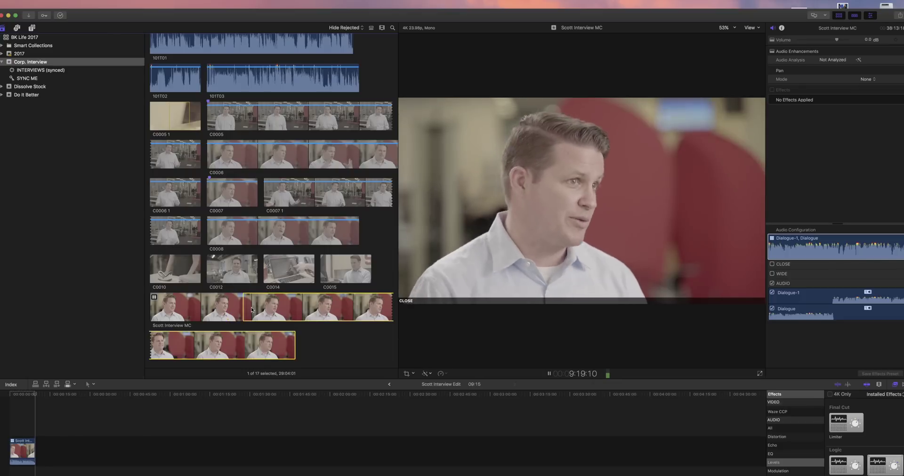
pyautogui.press('e')
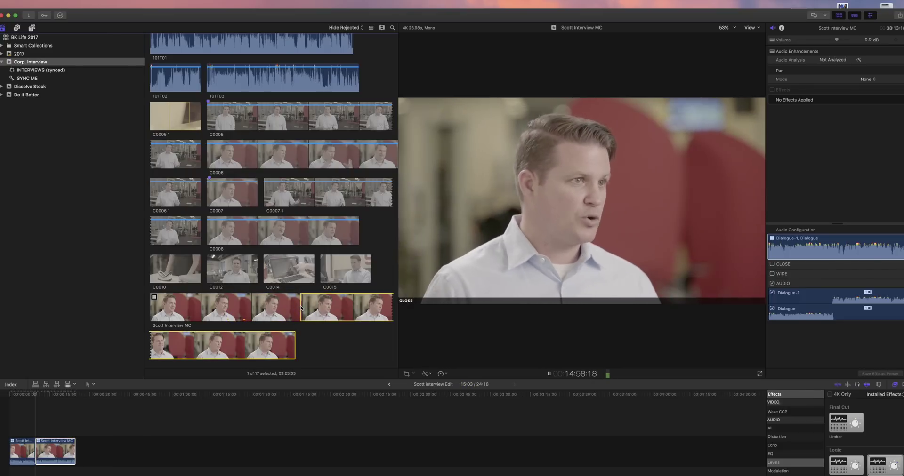
pyautogui.press('e')
pyautogui.click(115, 436)
pyautogui.press('super+equal')
pyautogui.press('space')
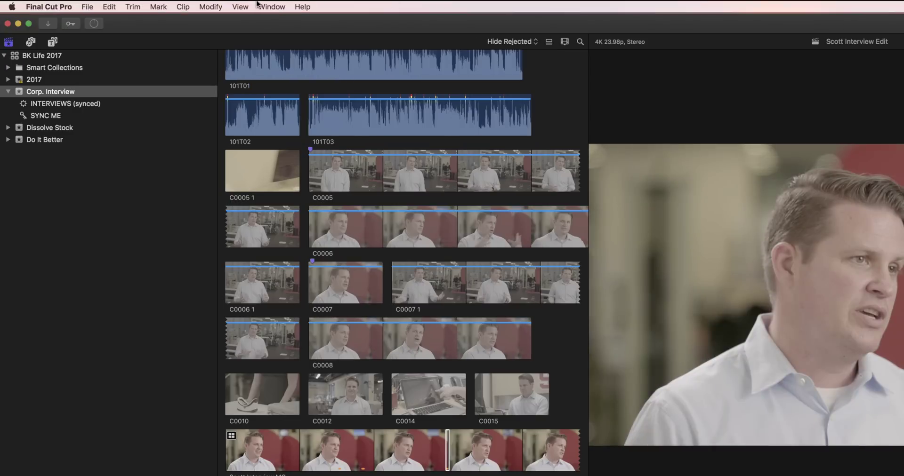
# Show the Angles view alongside the viewer
pyautogui.click(240, 7)
pyautogui.moveTo(279, 70)
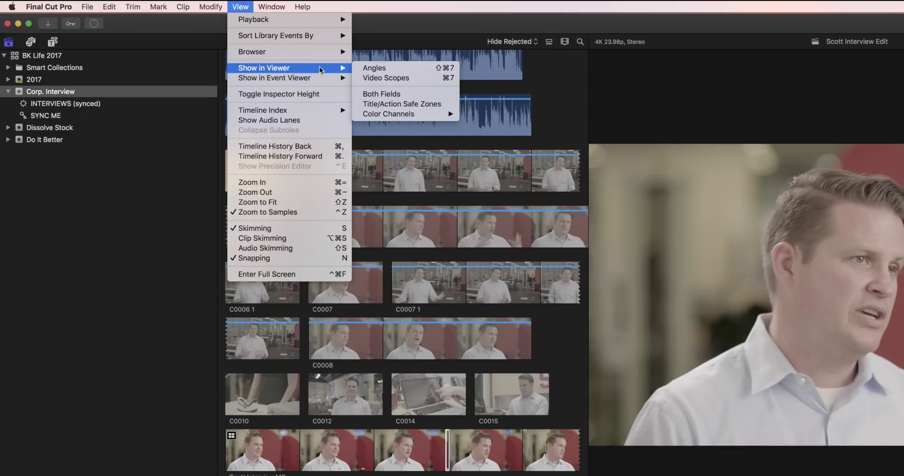
pyautogui.click(383, 70)
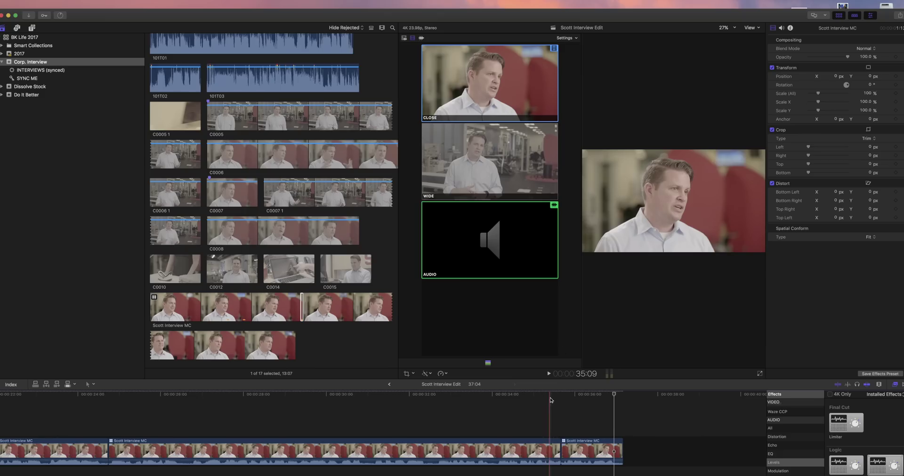
# Switch the last clip of Scott Interview Edit to the WIDE angle and play the cut
pyautogui.click(559, 398)
pyautogui.click(506, 149)
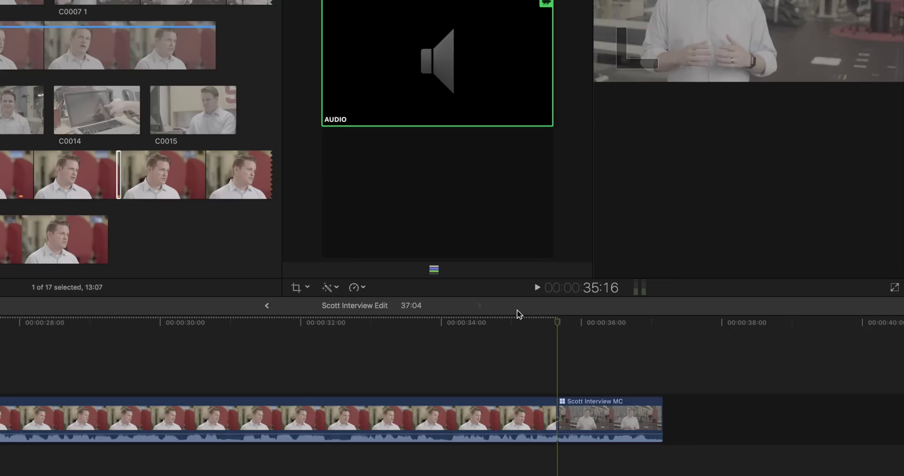
pyautogui.click(534, 394)
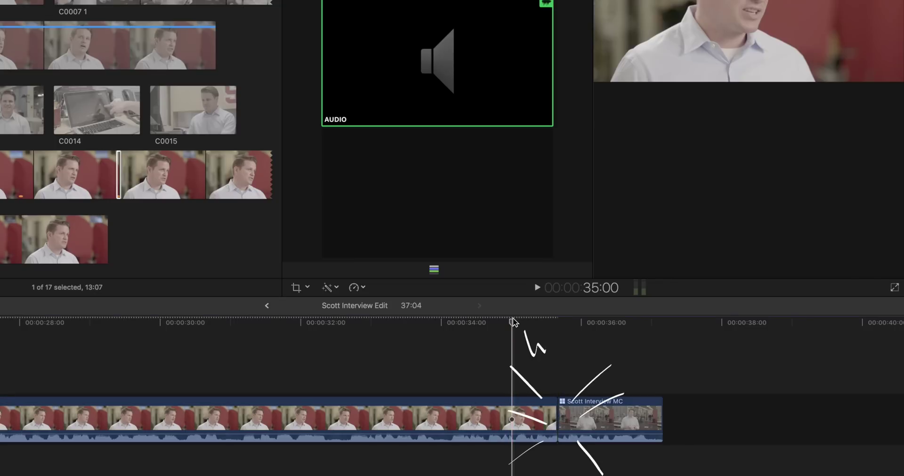
pyautogui.press('space')
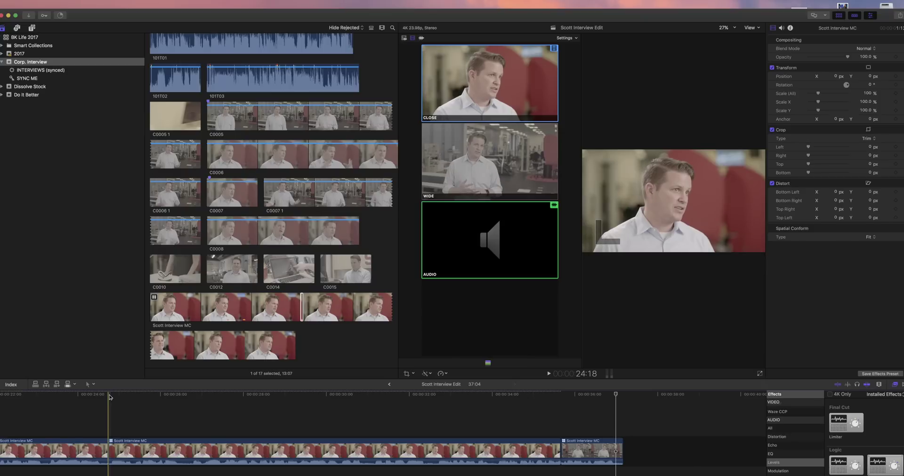
# During playback, live-cut to WIDE and back to CLOSE mid-timeline
pyautogui.press('space')
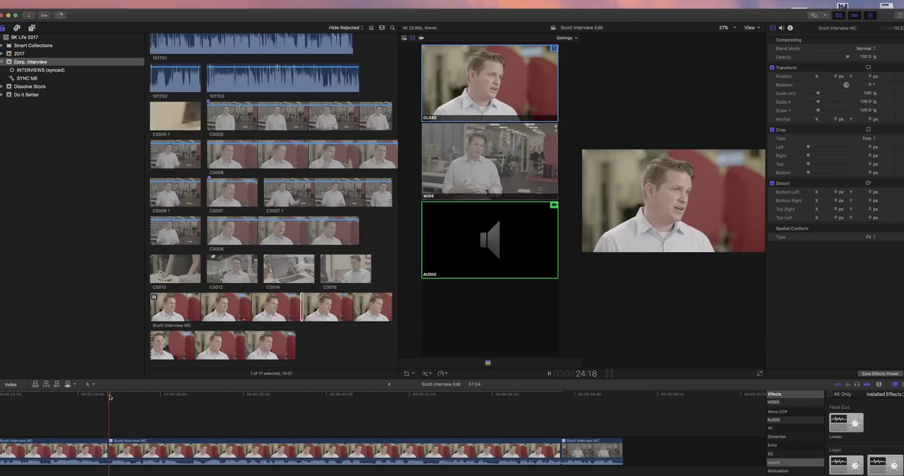
pyautogui.click(521, 143)
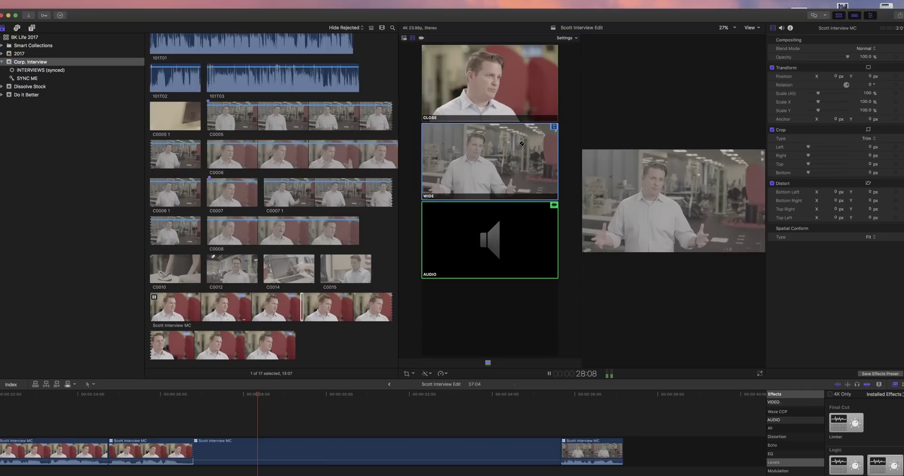
pyautogui.click(529, 100)
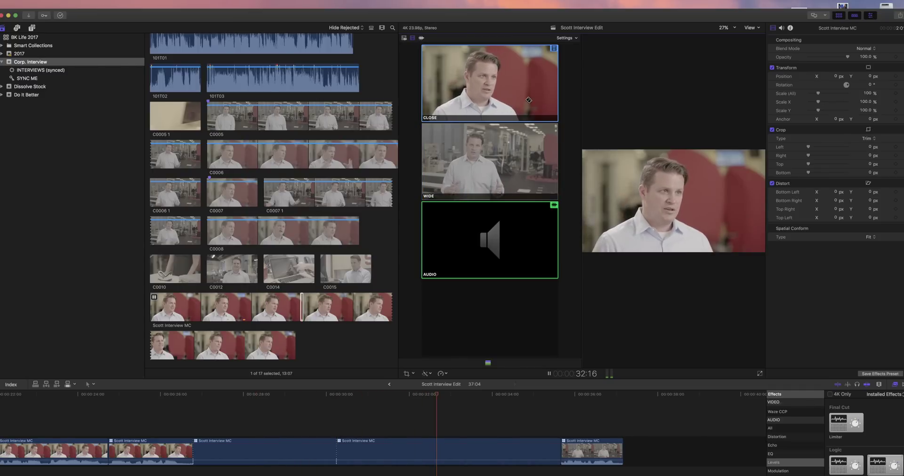
pyautogui.press('space')
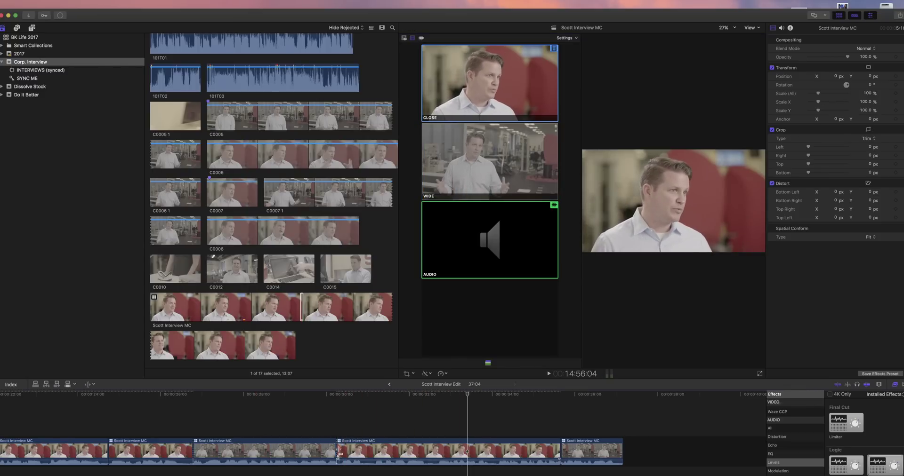
# Roll the edit point of the cut back to CLOSE and replay it
pyautogui.moveTo(339, 451); pyautogui.dragTo(367, 453)
pyautogui.click(332, 414)
pyautogui.press('space')
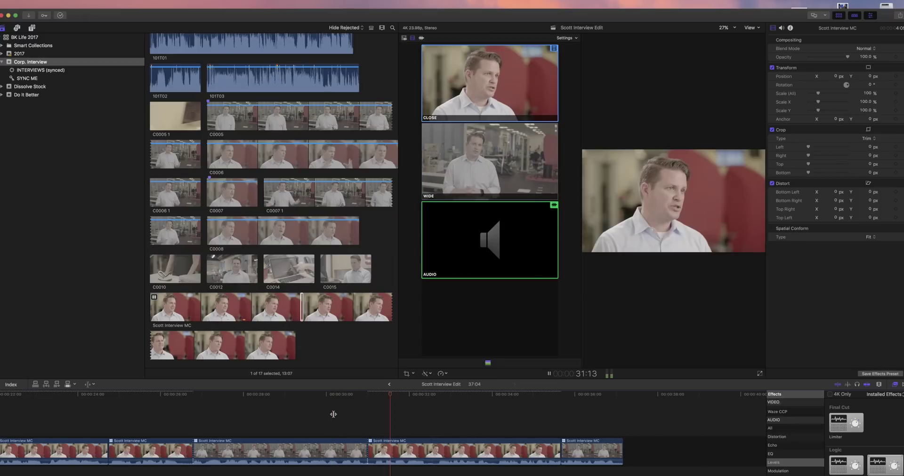